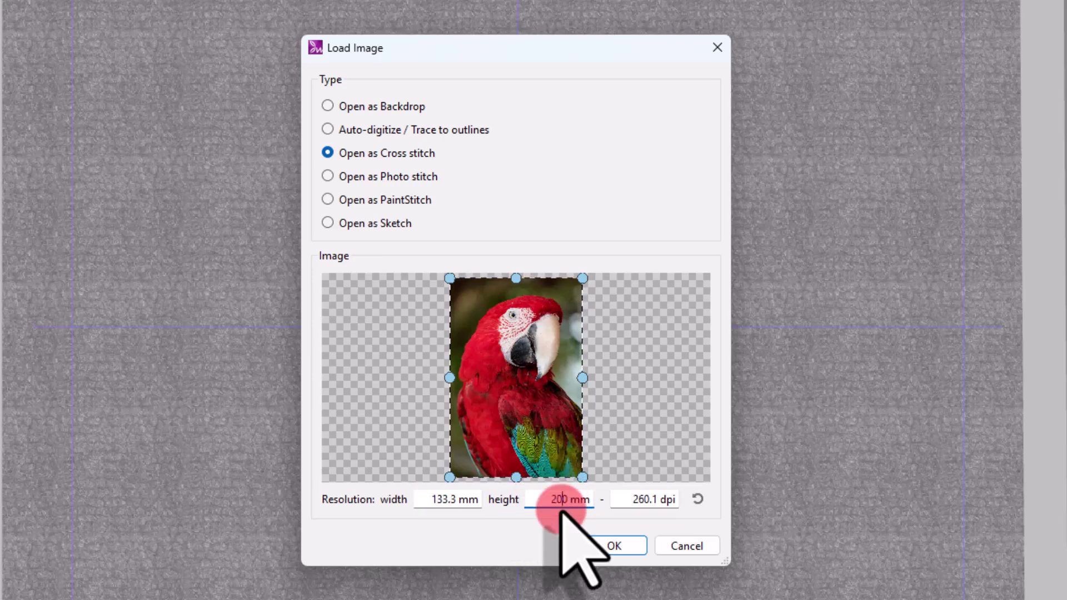
Load the parrot image as cross stitch with a 200 mm height and change its thread palette to COATS SYLKO
click(614, 546)
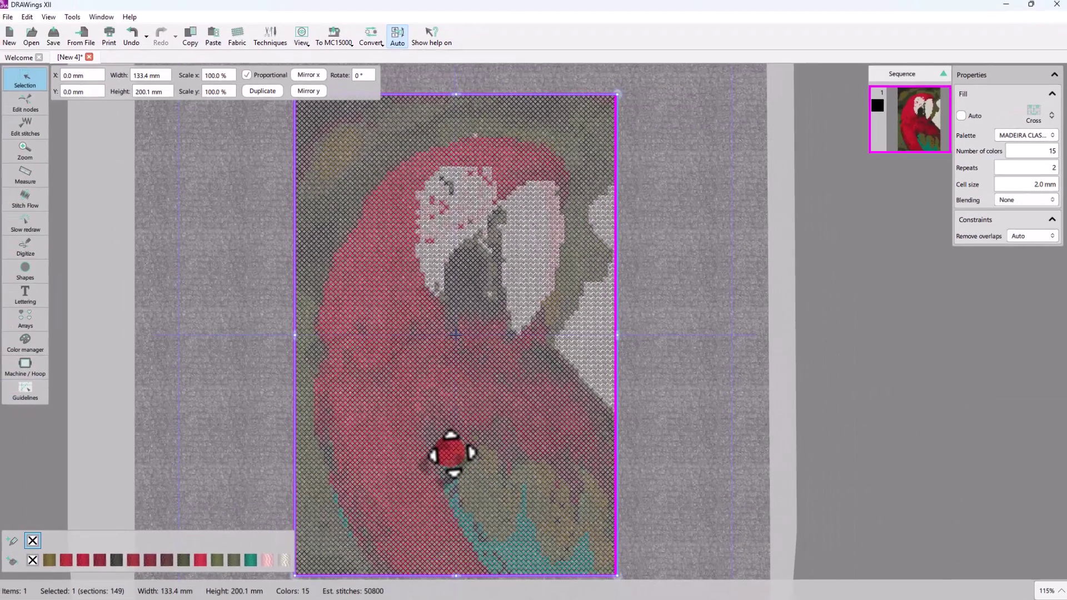
scroll(587, 444, up, 1)
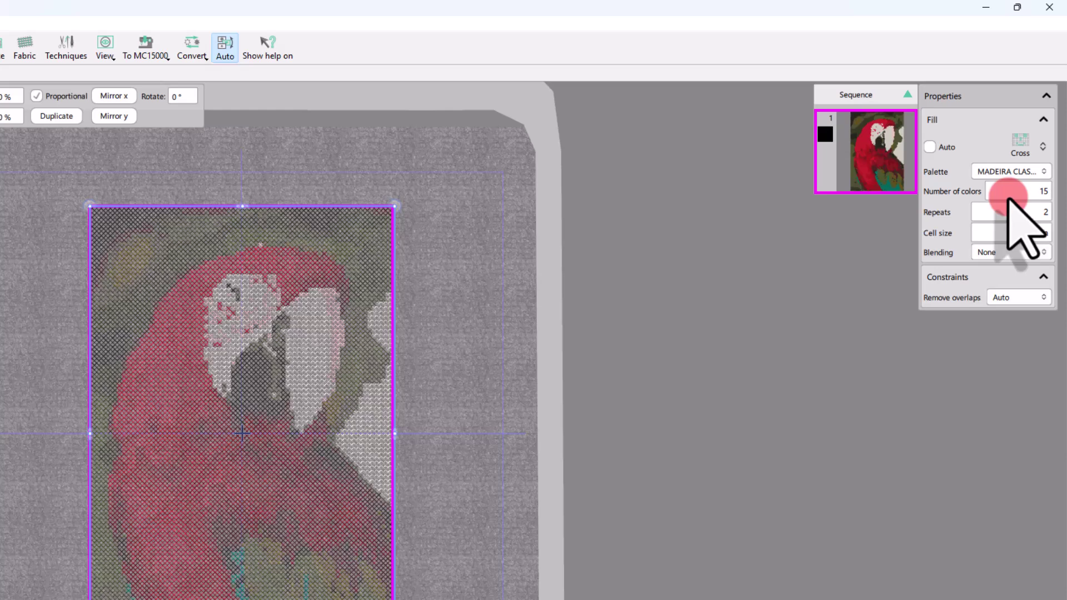
click(1026, 172)
scroll(1026, 222, up, 1)
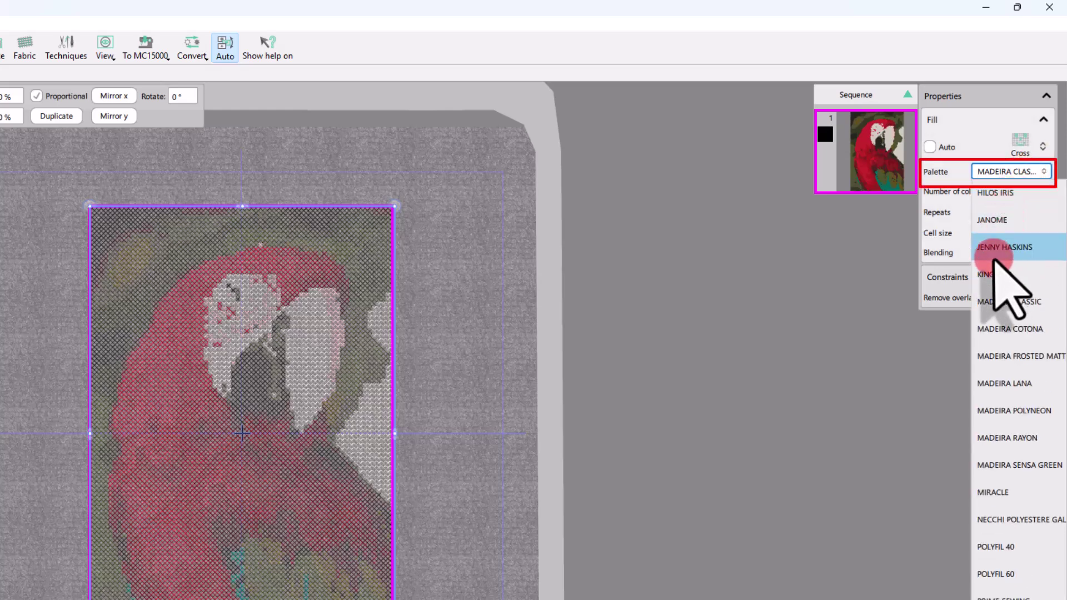
scroll(1003, 303, up, 5)
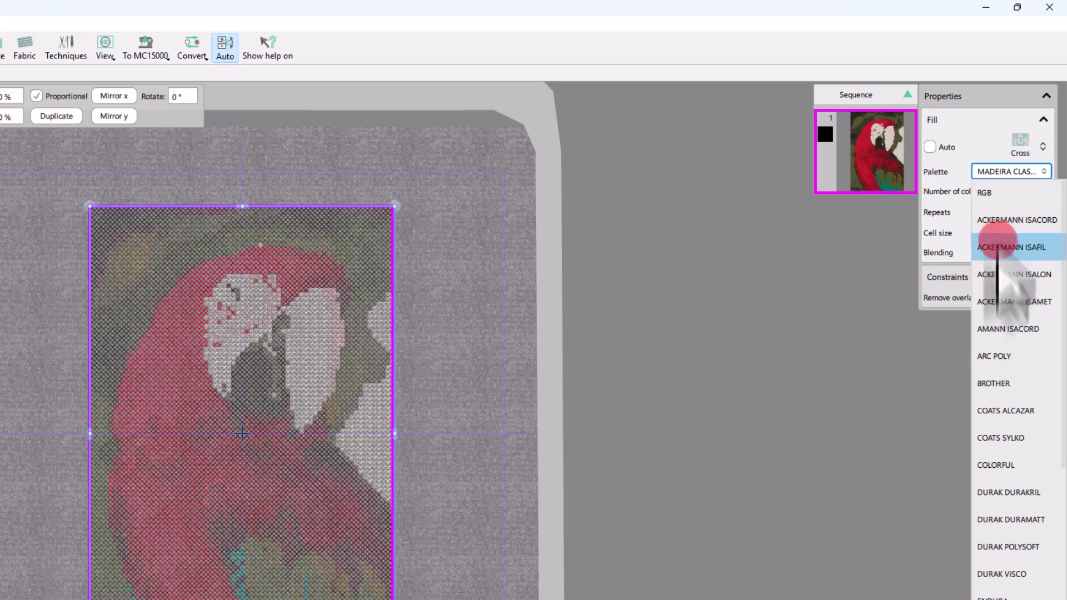
click(1012, 456)
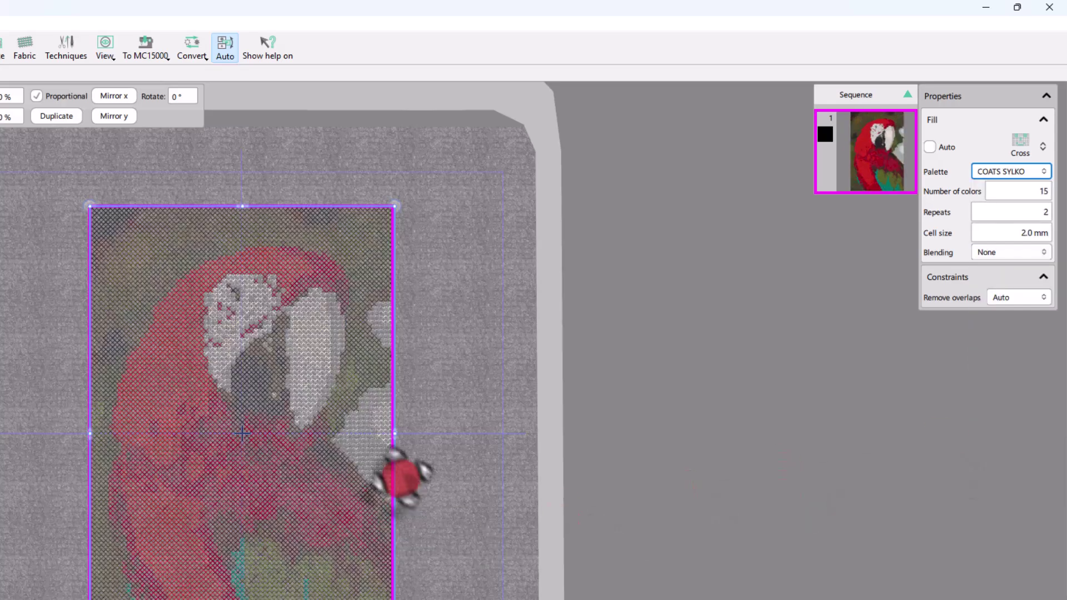
click(428, 489)
click(285, 494)
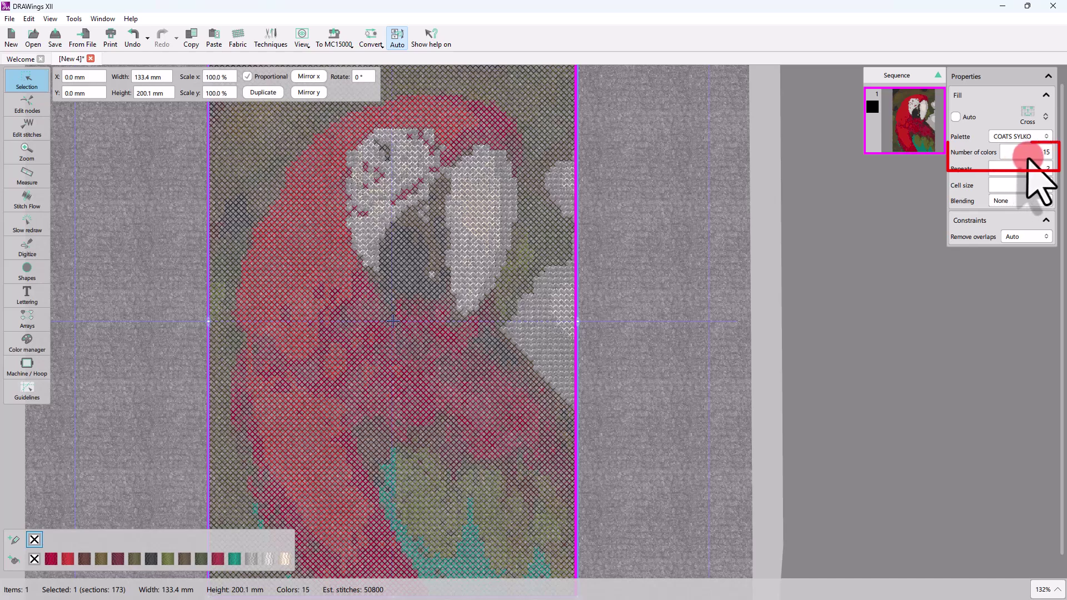
Try 20 colors for the parrot's cross stitch fill and settle on 10 colors
click(1029, 153)
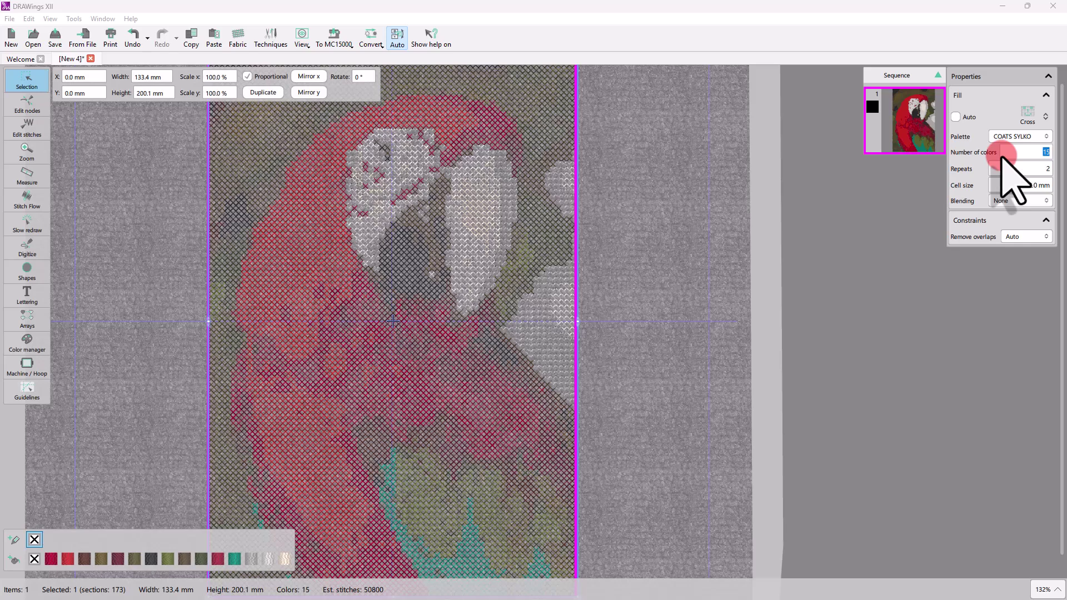
click(1036, 154)
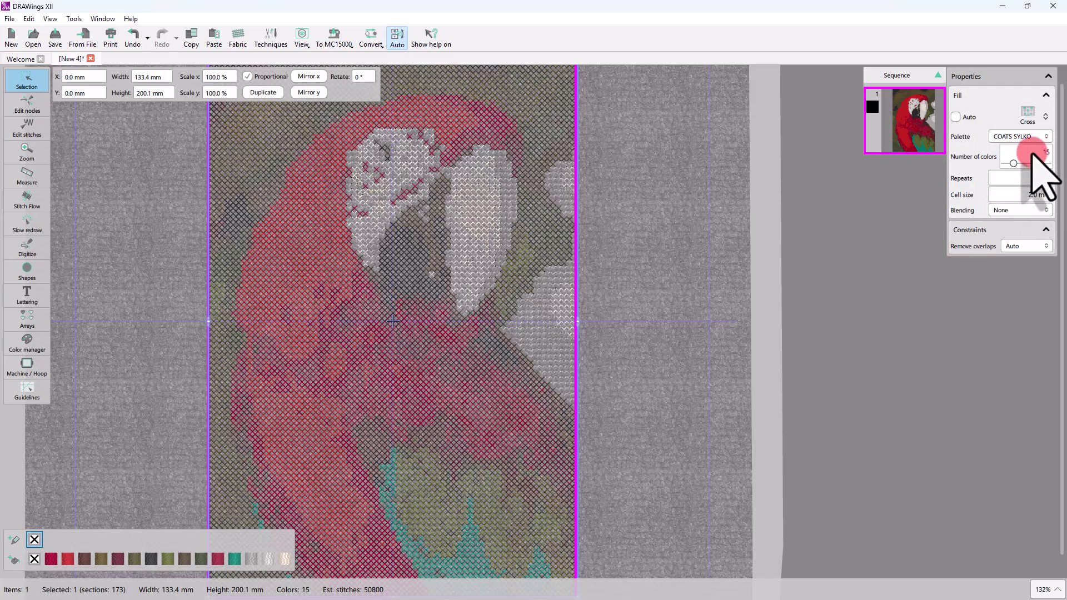
double_click(1051, 152)
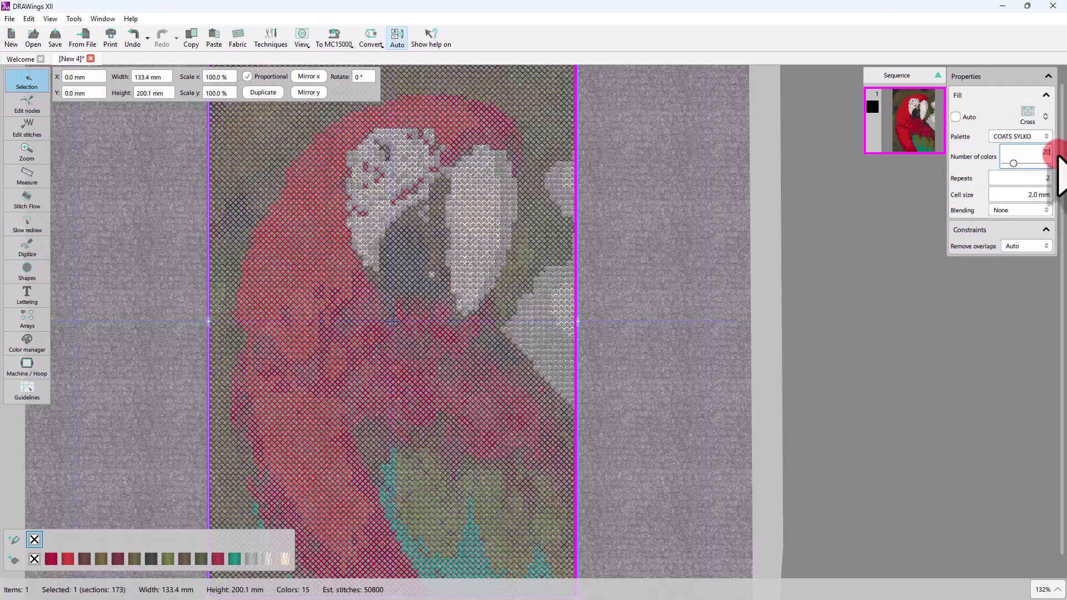
key(Return)
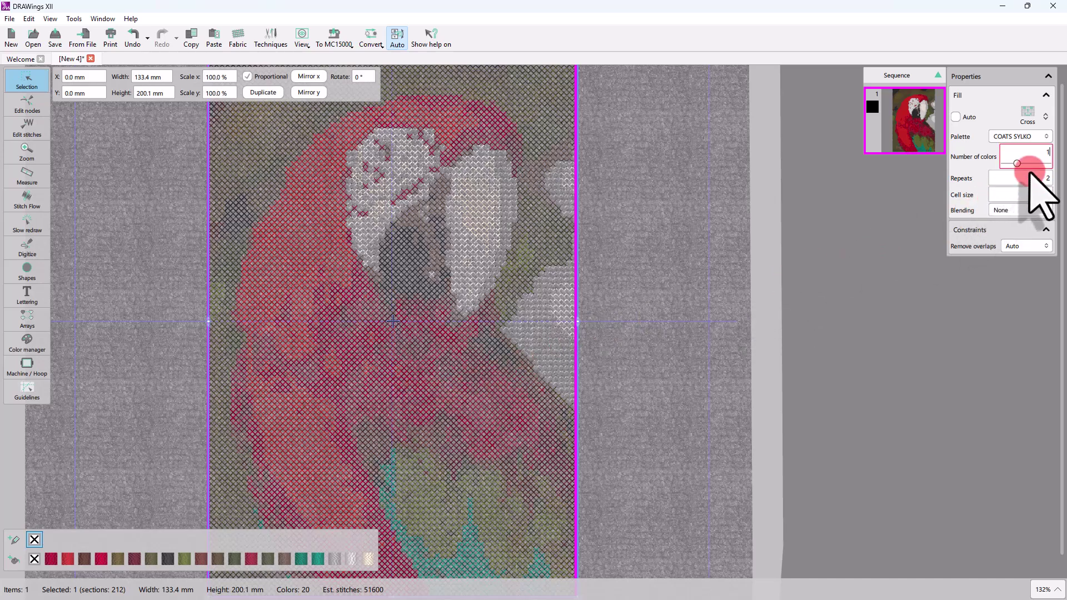
key(Return)
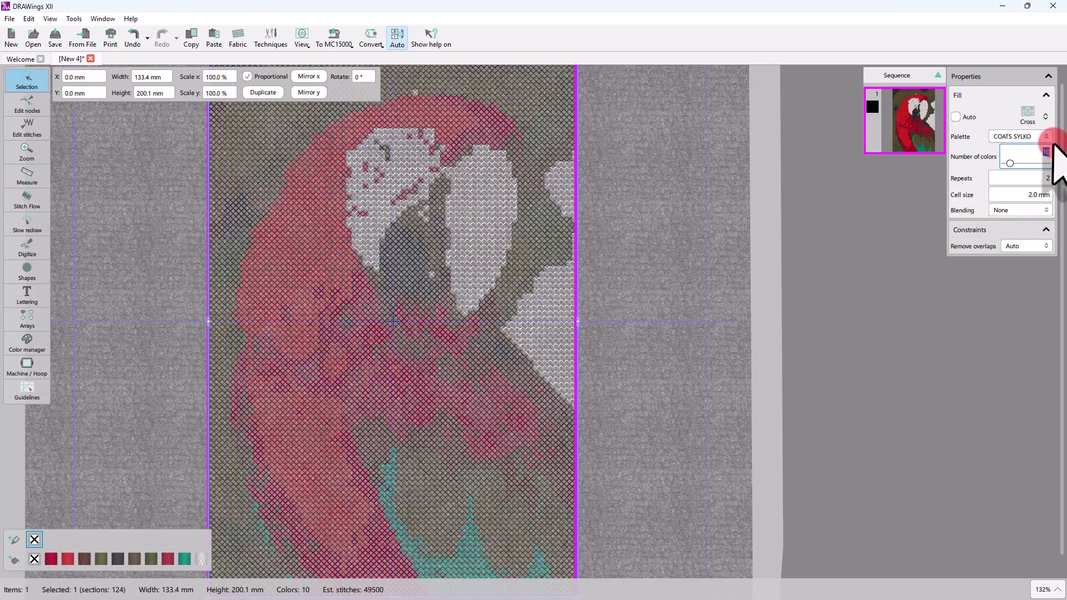
Try cross stitch cell sizes of 3 mm and 1.5 mm on the parrot, and return to 2.0 mm
click(1039, 176)
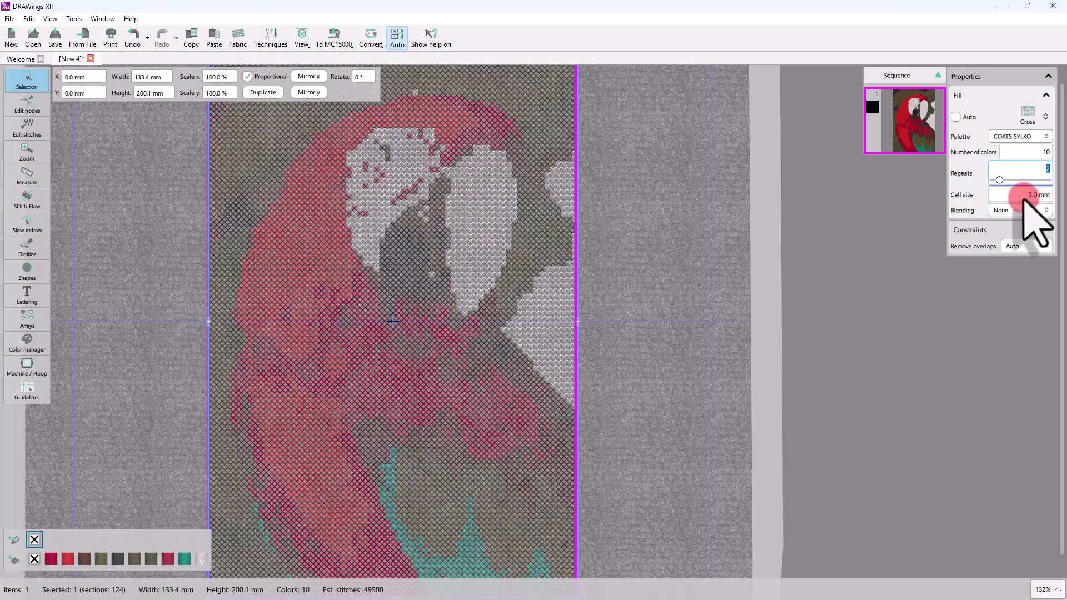
click(1023, 196)
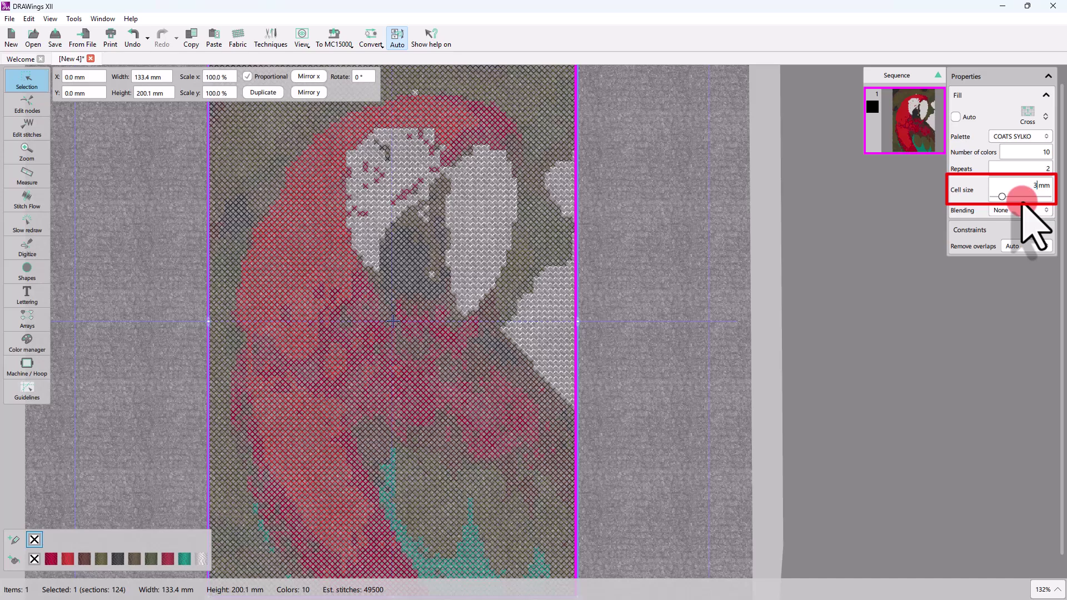
text(3)
key(Return)
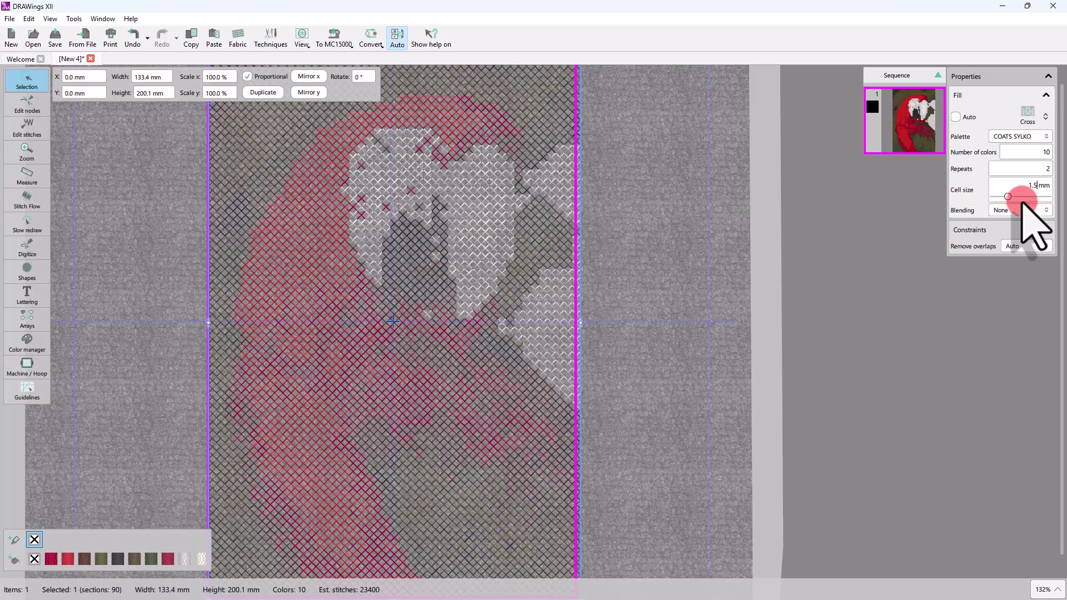
key(Return)
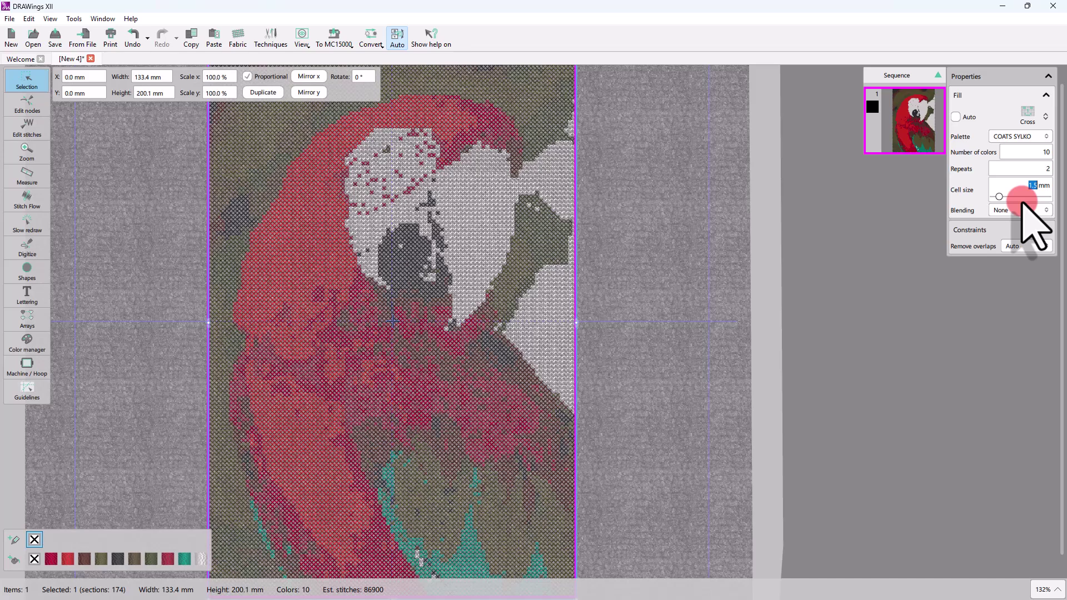
key(Return)
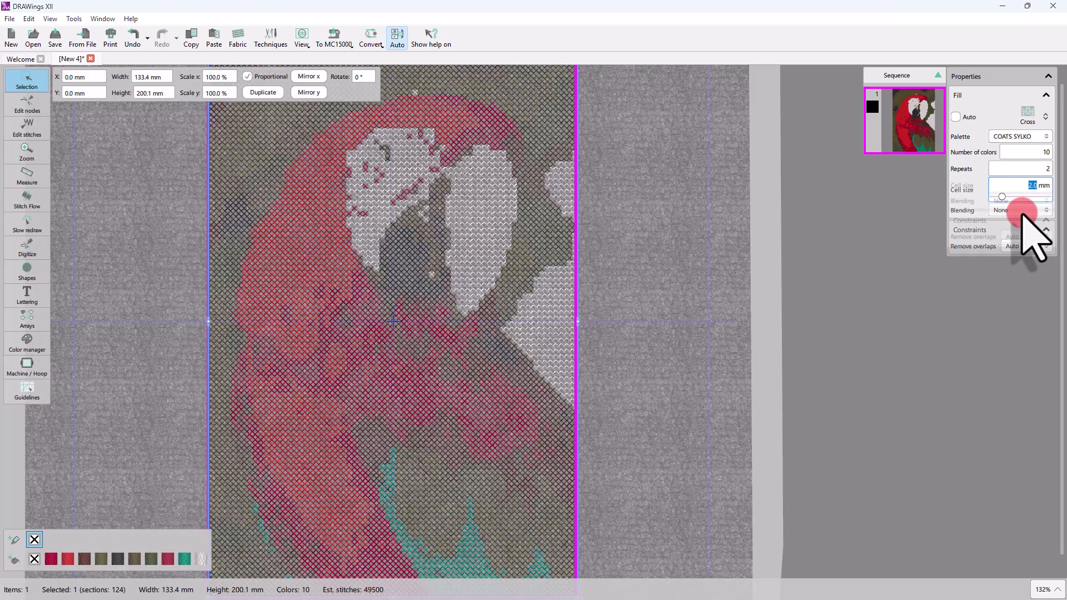
Compare Low, Standard and High color blending on the parrot's cross stitch fill and settle on Full
click(1038, 210)
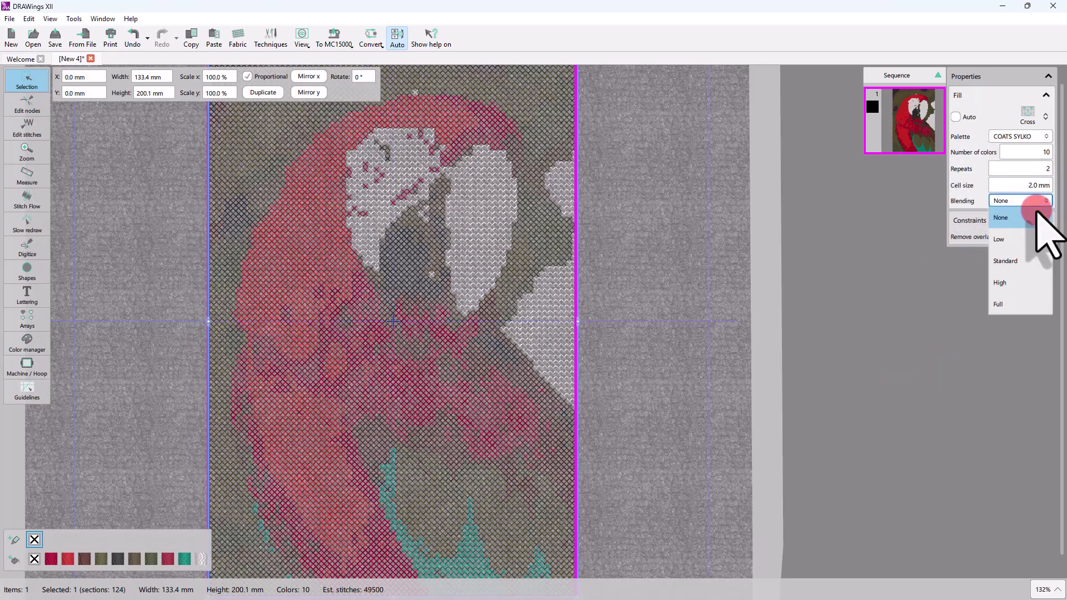
click(1012, 240)
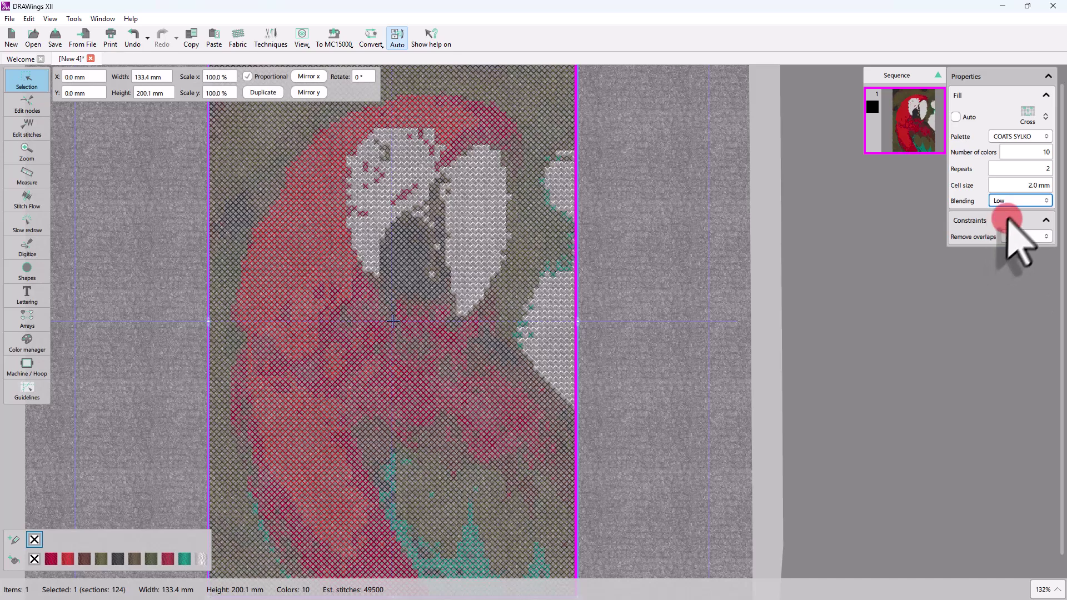
click(1020, 201)
click(1016, 257)
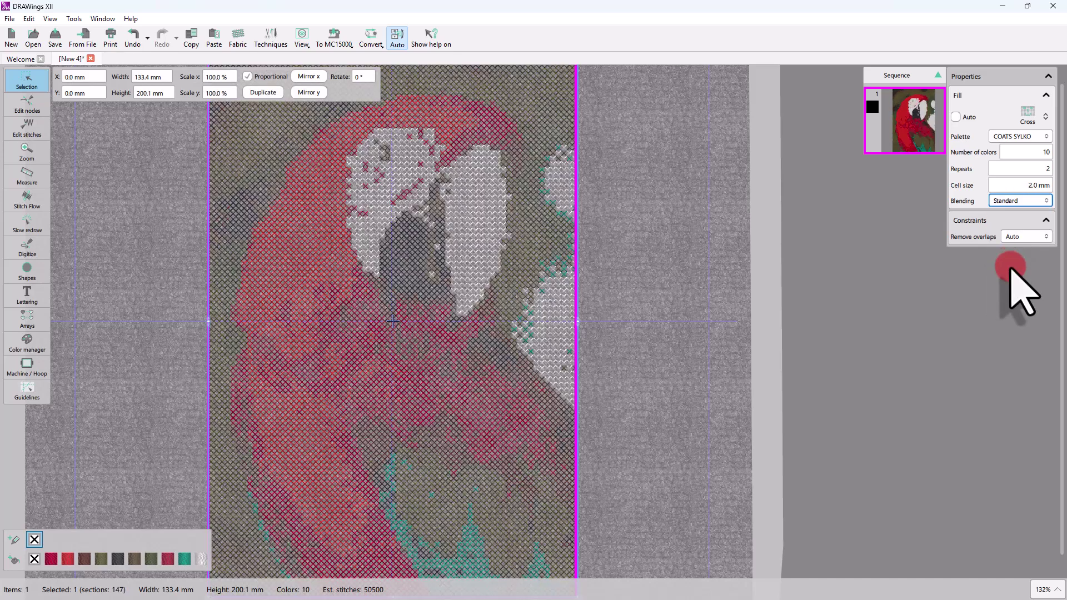
click(1019, 201)
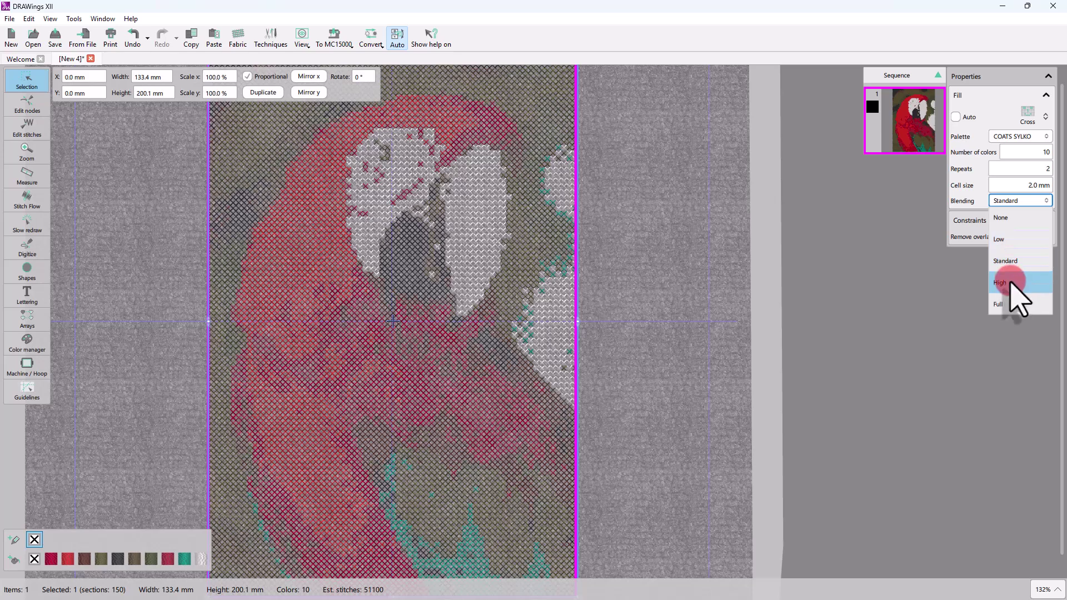
click(1010, 281)
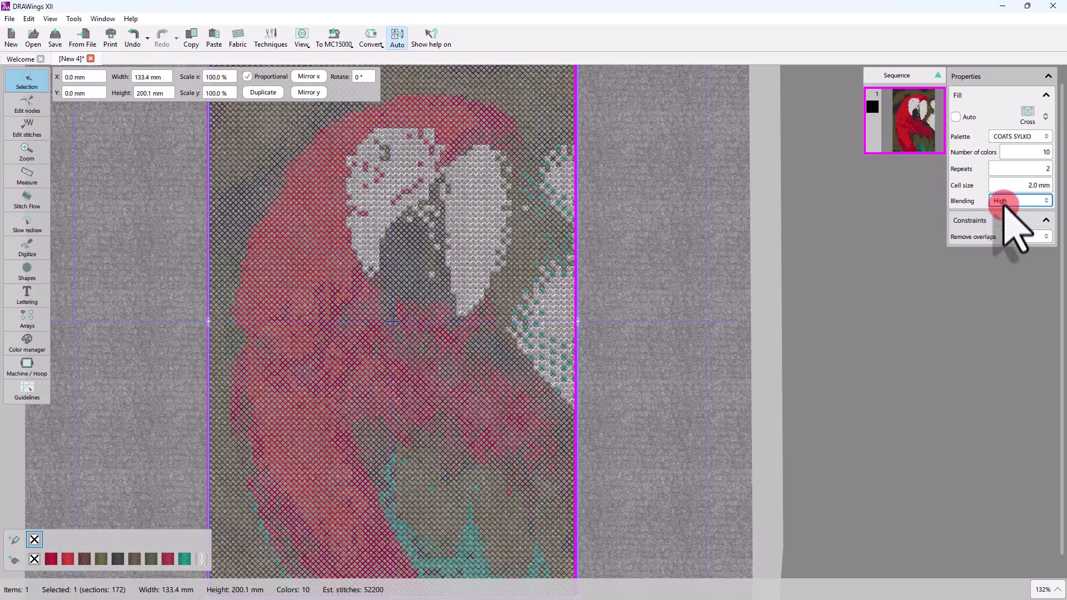
click(1018, 202)
click(1005, 303)
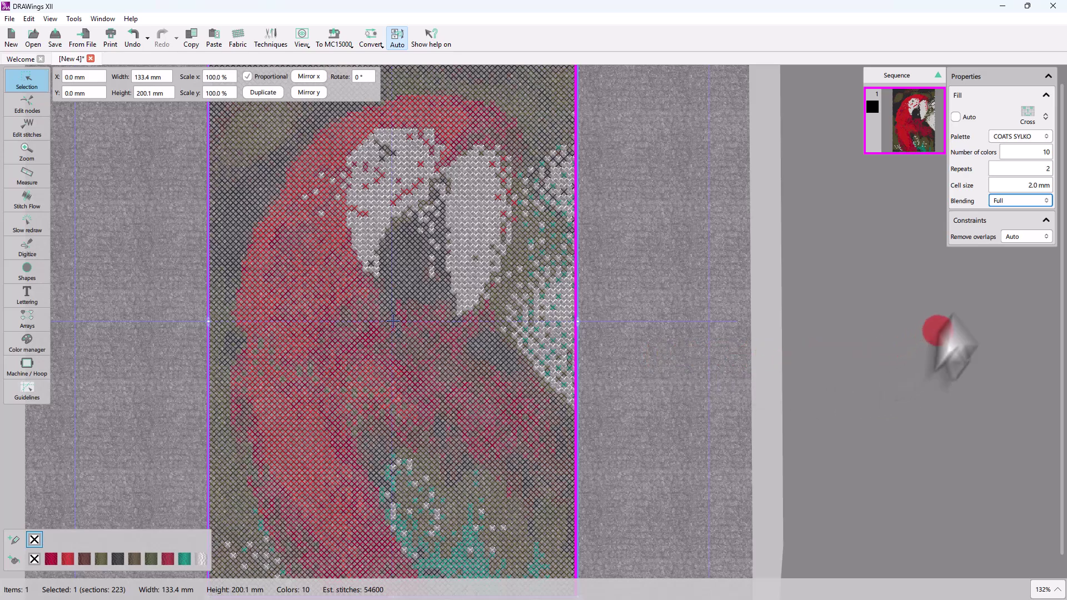
Change the parrot's fill type to Photo, try it with Monochrome off, and turn Monochrome back on
click(1026, 116)
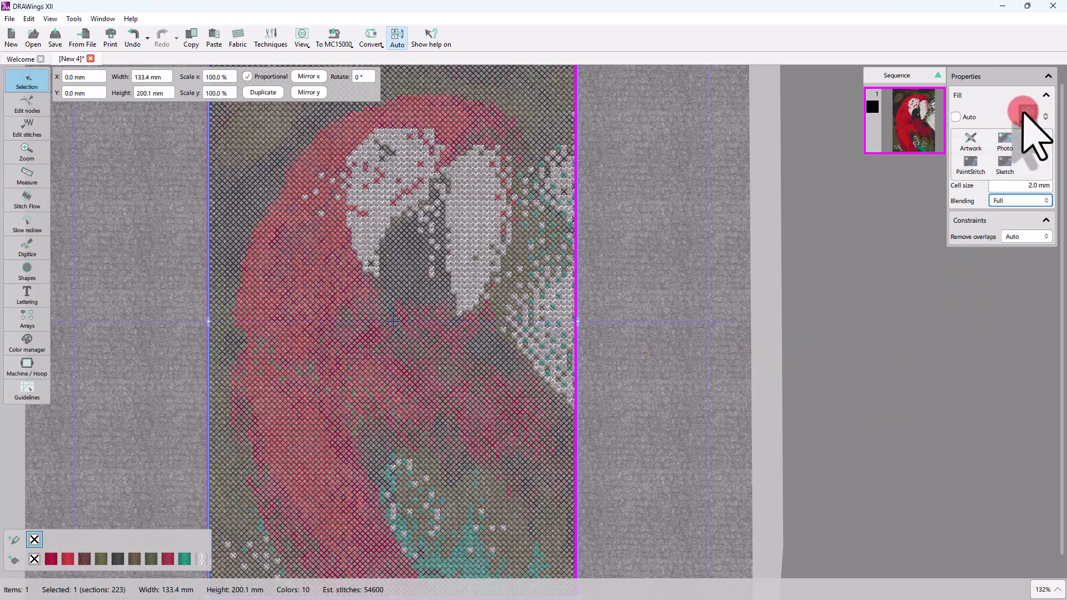
click(1009, 145)
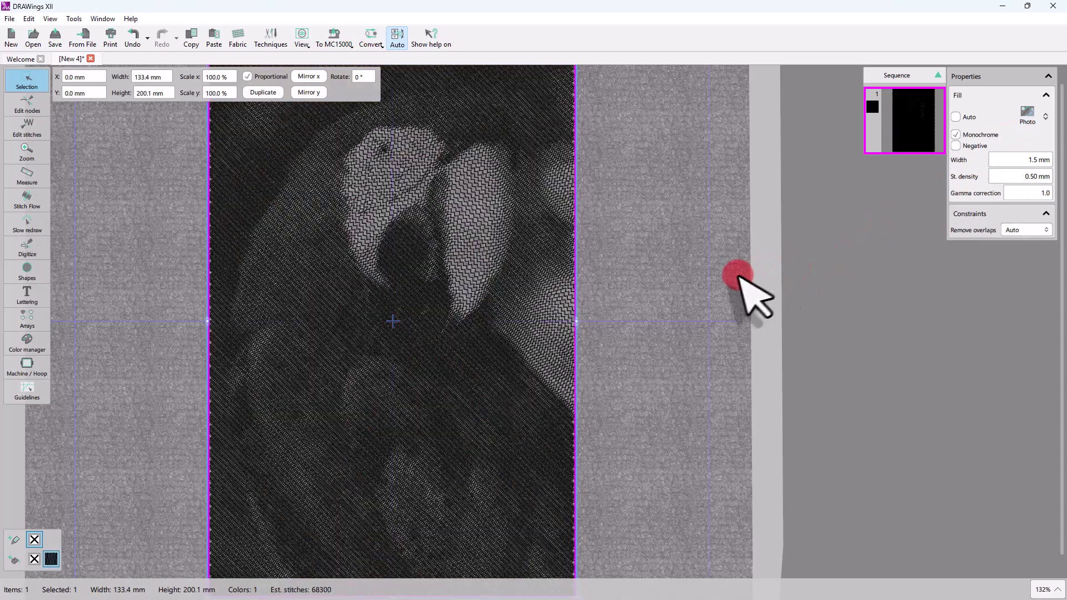
click(976, 134)
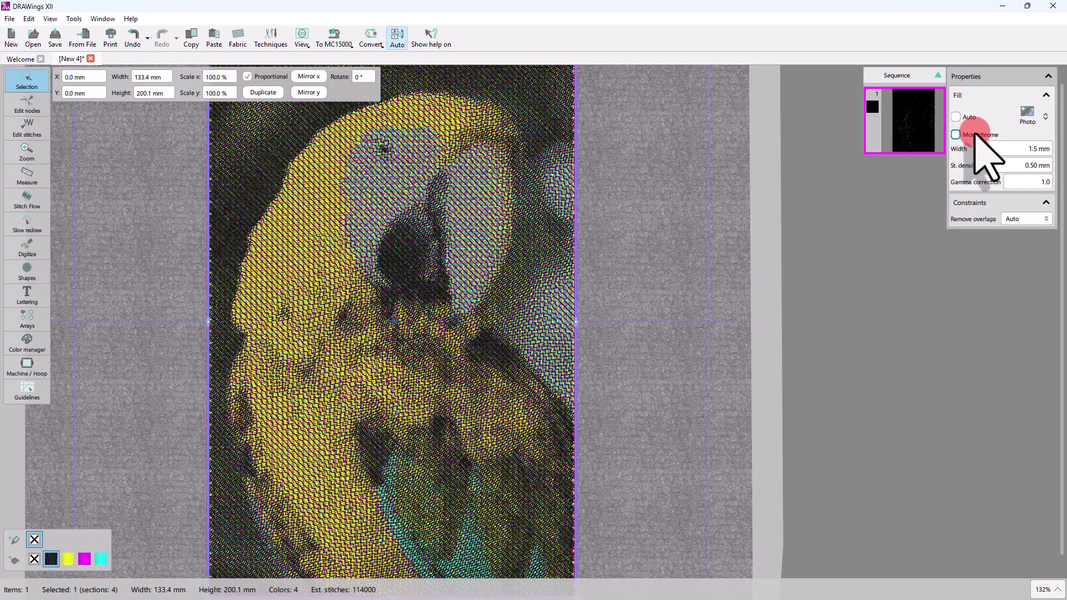
click(979, 135)
Try the PaintStitch fill type on the parrot and switch it to Sketch
click(1029, 114)
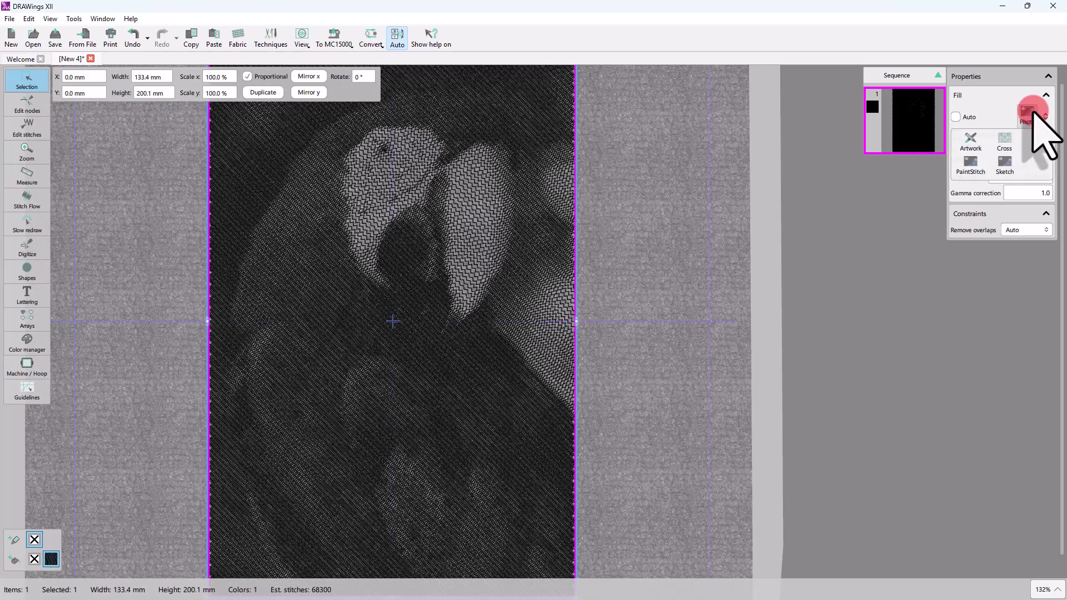
click(967, 164)
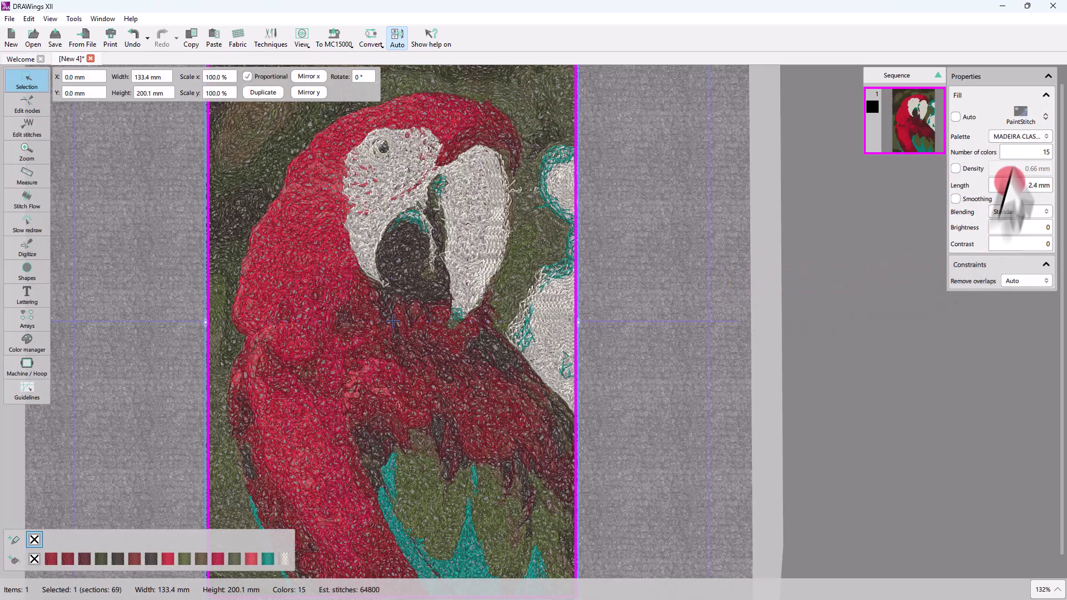
click(1022, 114)
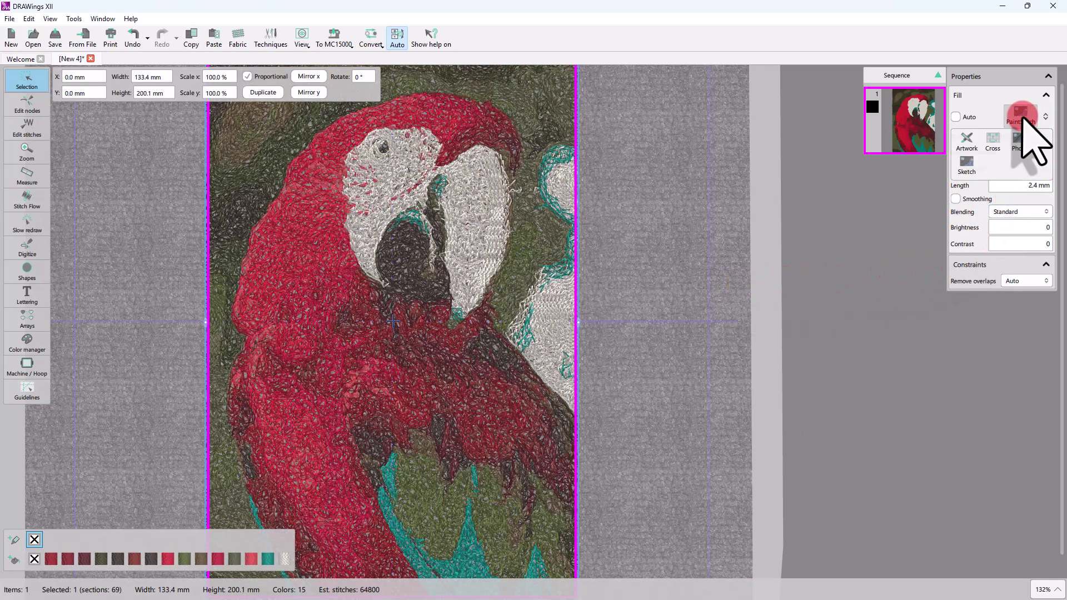
click(967, 164)
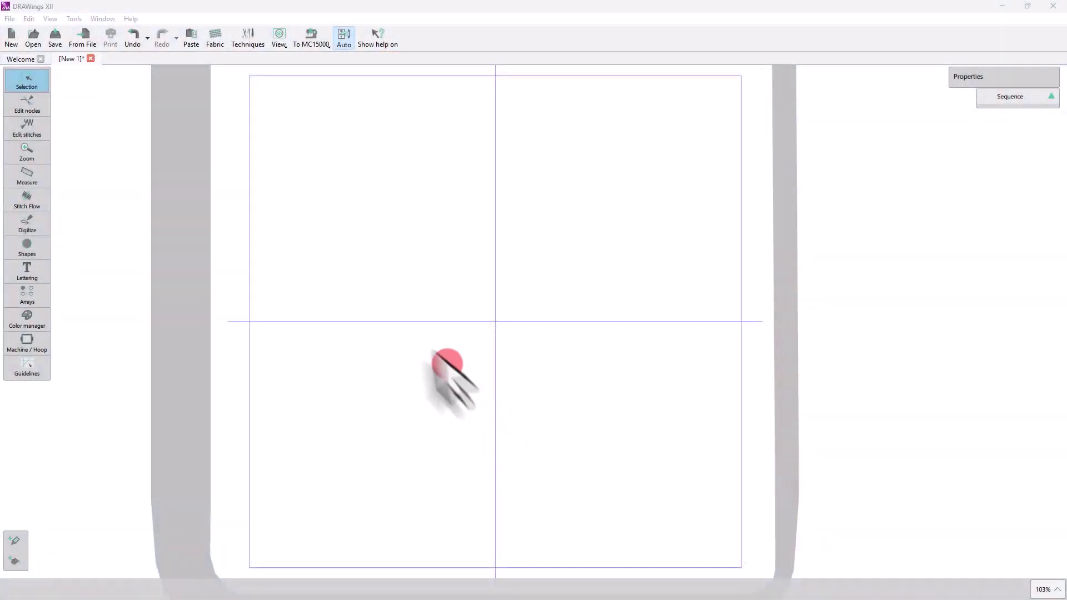
Import the lion image Cross stitch.png from file into the new empty design
click(84, 35)
click(253, 88)
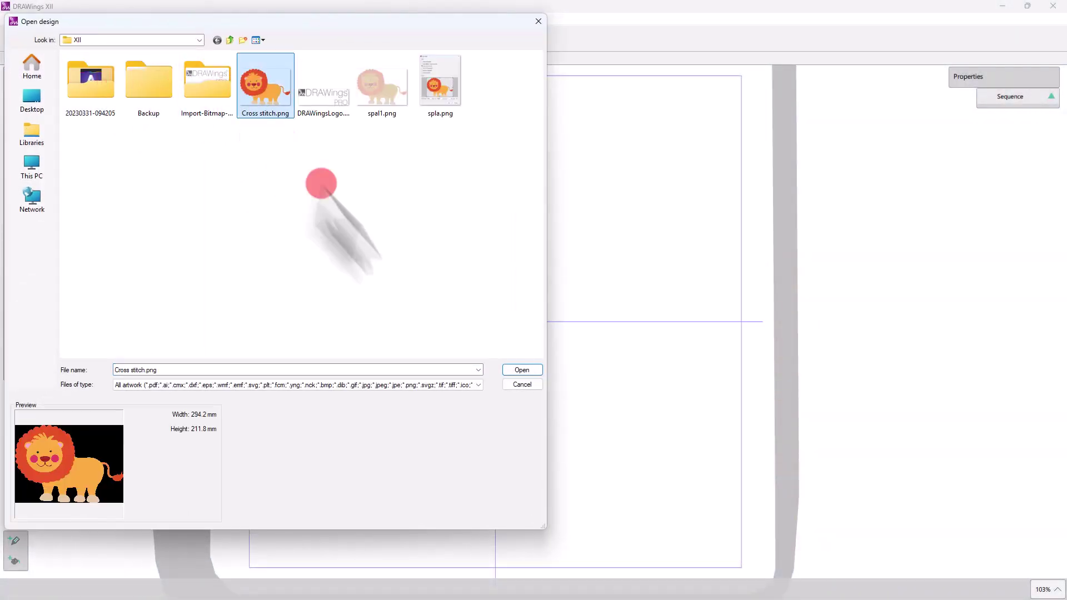
click(522, 370)
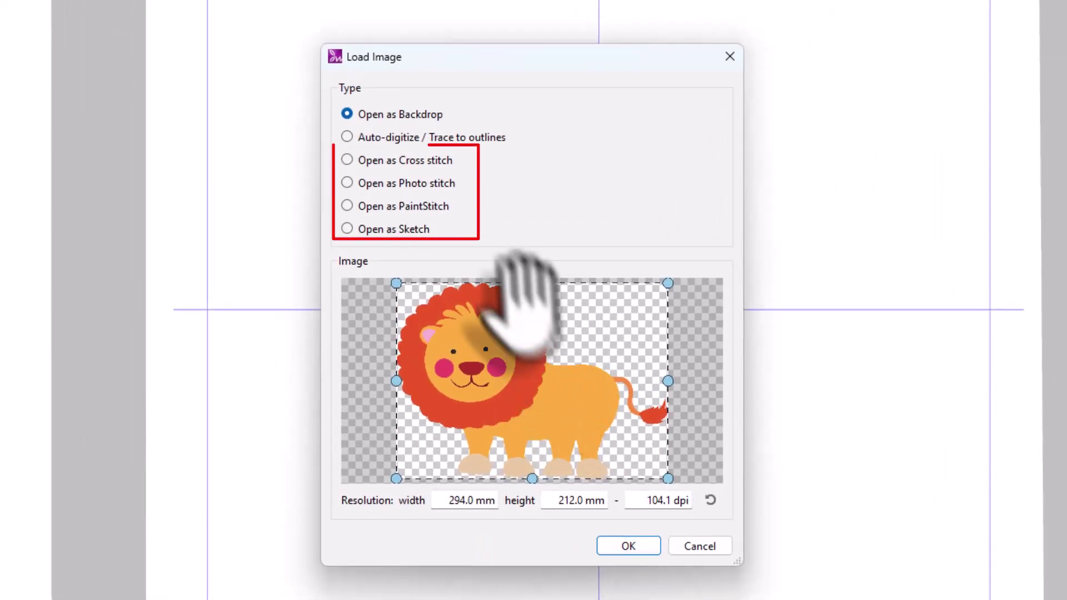
Set the lion image to open as cross stitch with a width of 230 mm
click(409, 160)
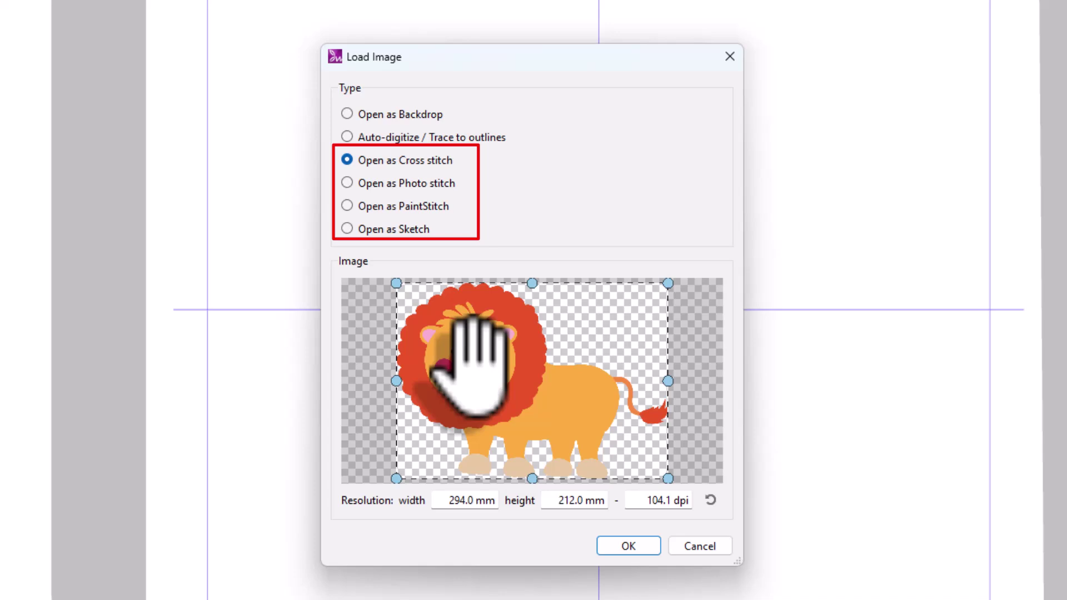
click(557, 507)
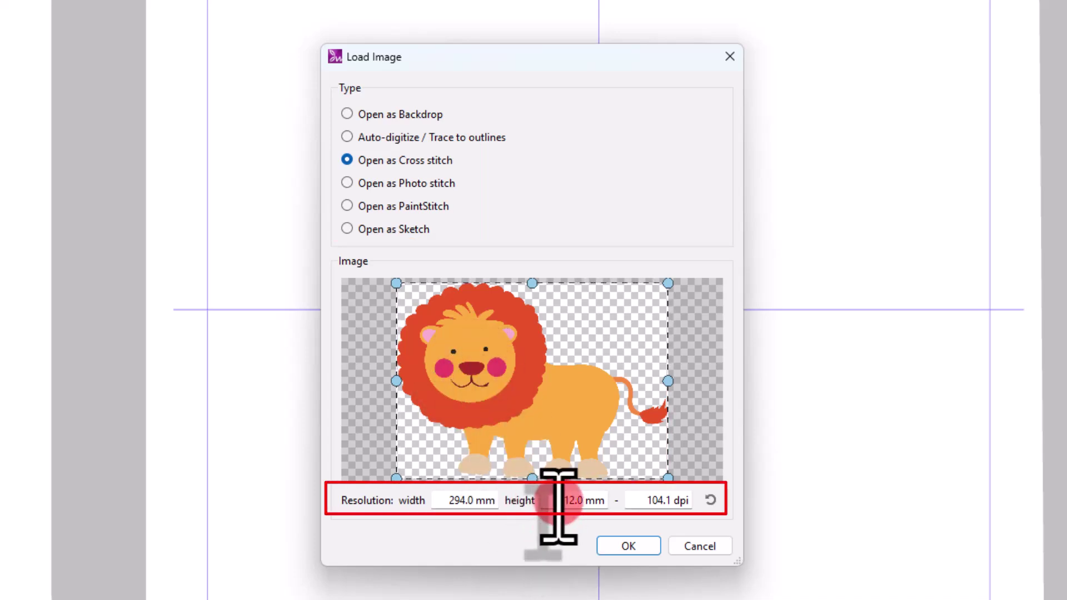
double_click(449, 500)
text(23)
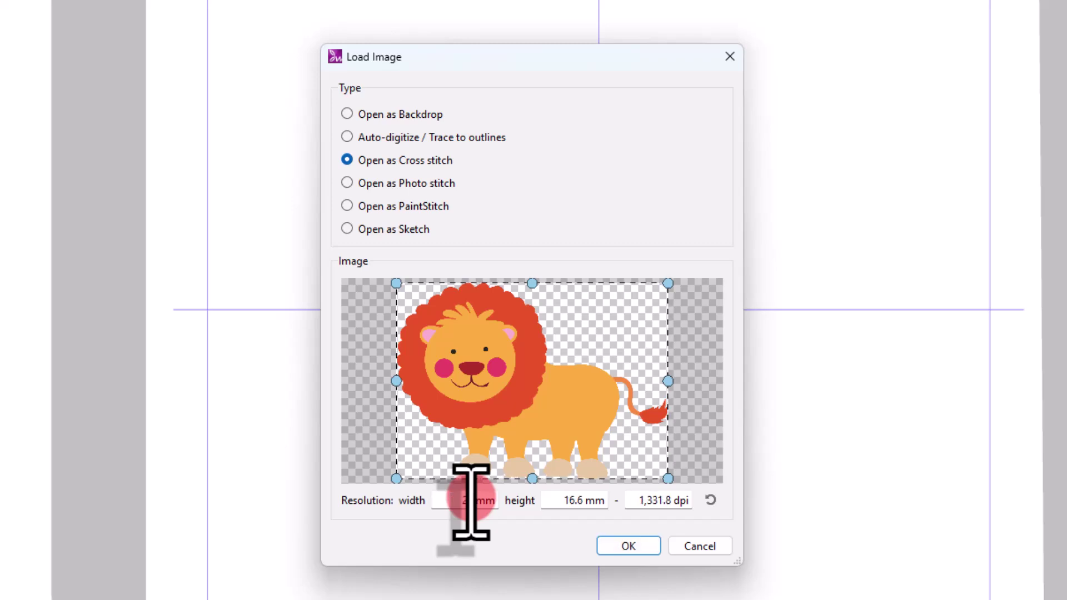
text(0)
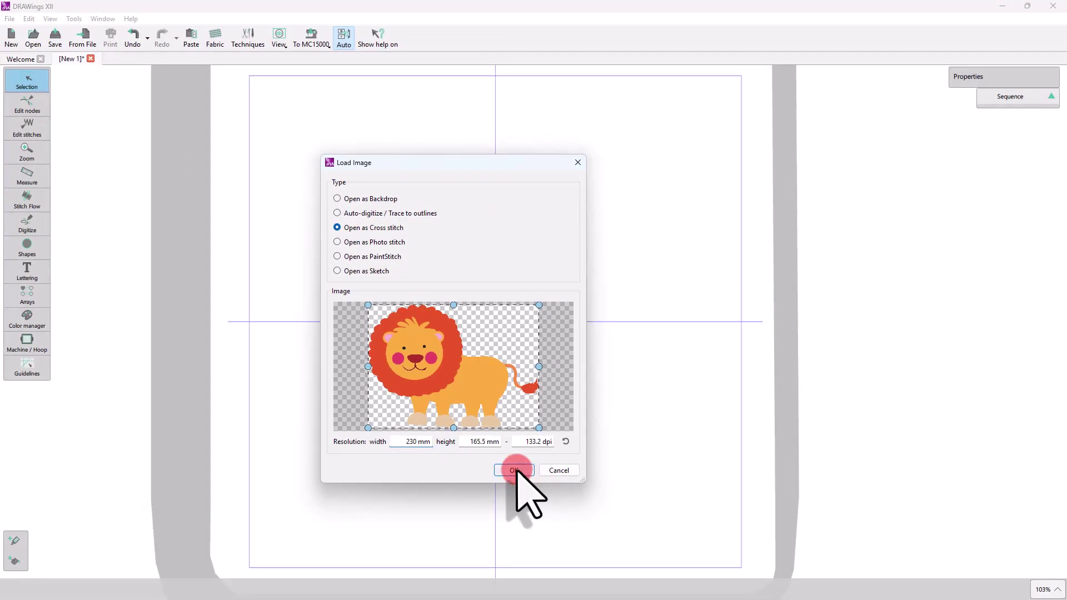
Generate the cross stitch design from the lion image and set its width to 225 mm
click(514, 470)
double_click(139, 77)
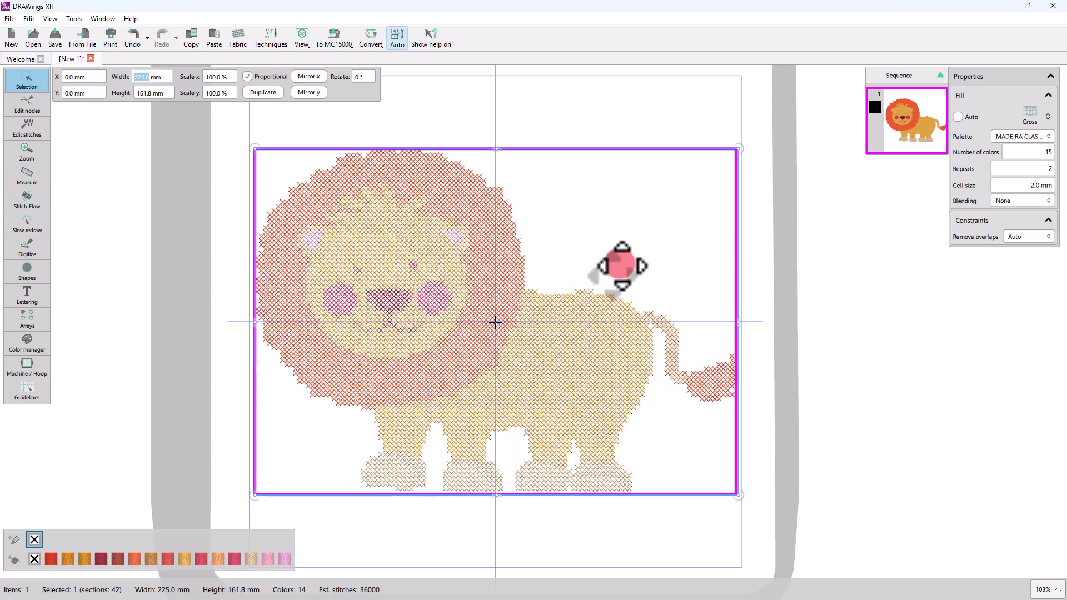
click(765, 275)
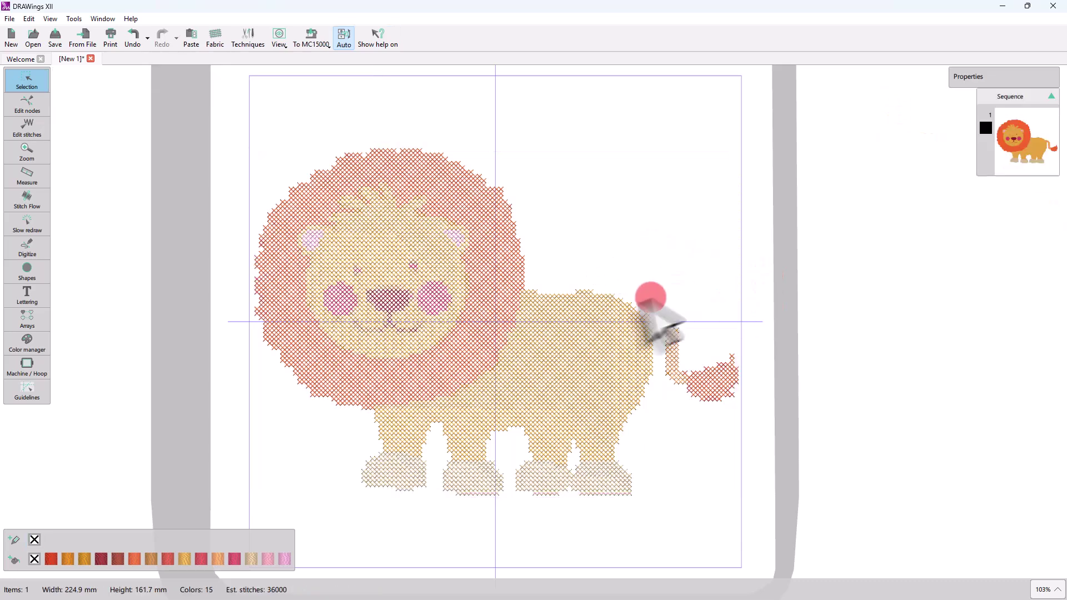
Insert a node on the top edge of the lion's outline and pull the upper-left corner node down to cut off that corner
click(621, 321)
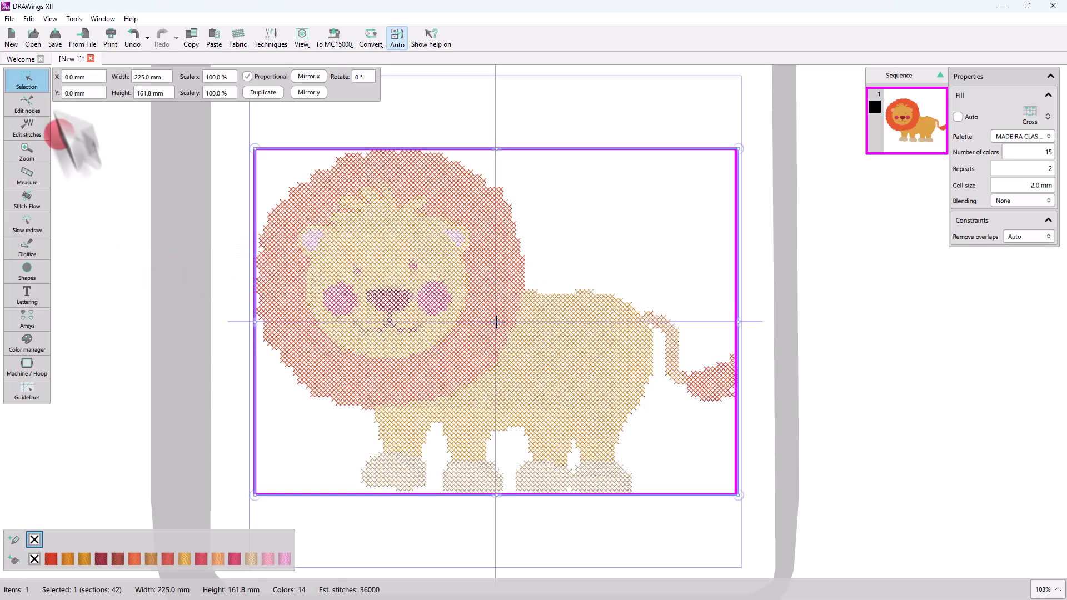
click(27, 105)
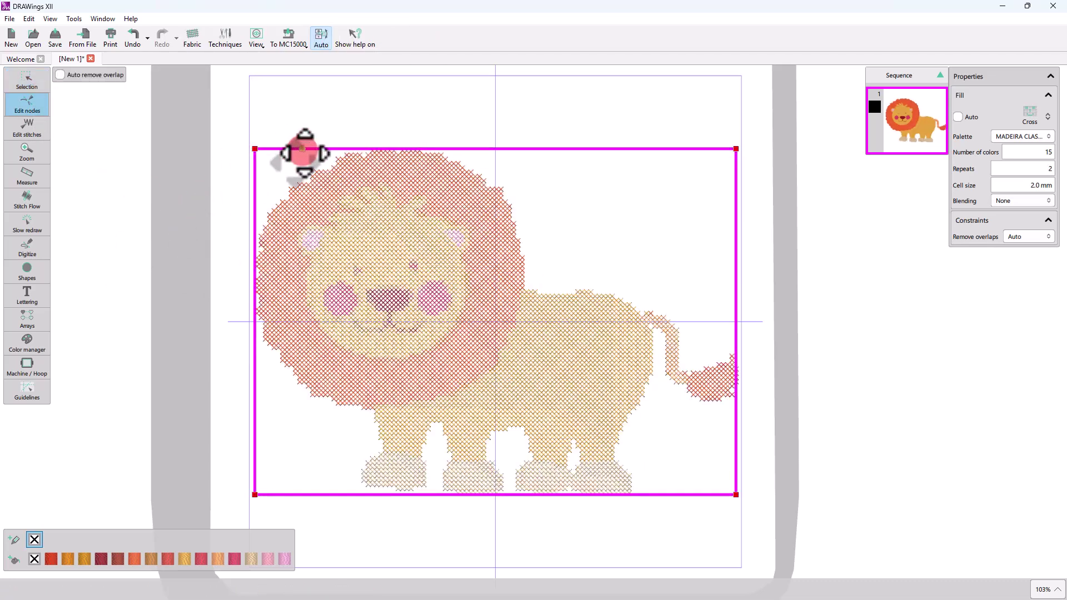
right_click(302, 149)
click(343, 201)
drag(255, 149, 254, 189)
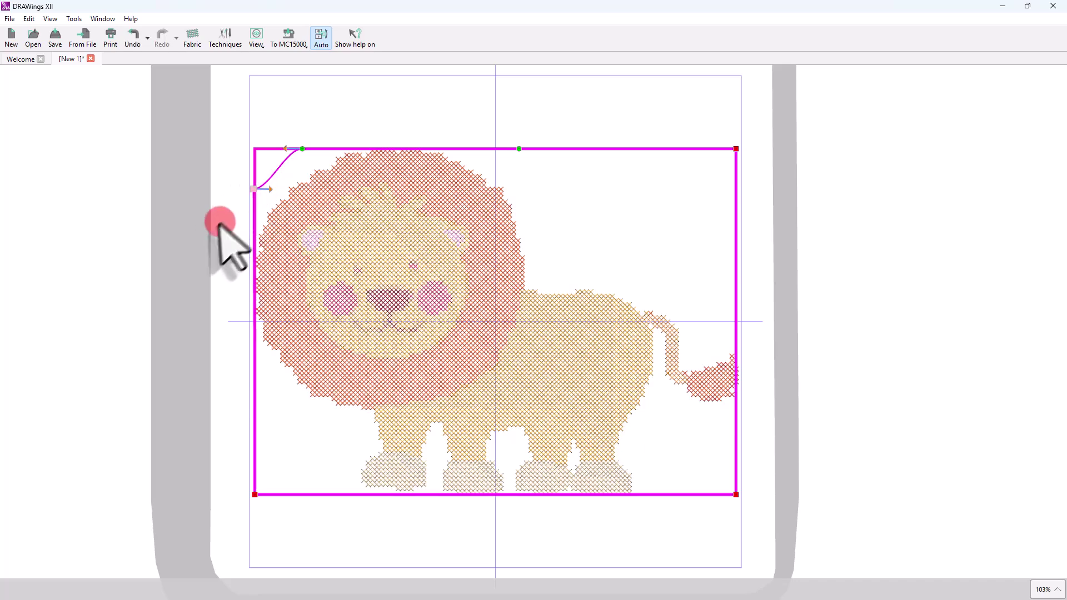
click(38, 78)
click(75, 76)
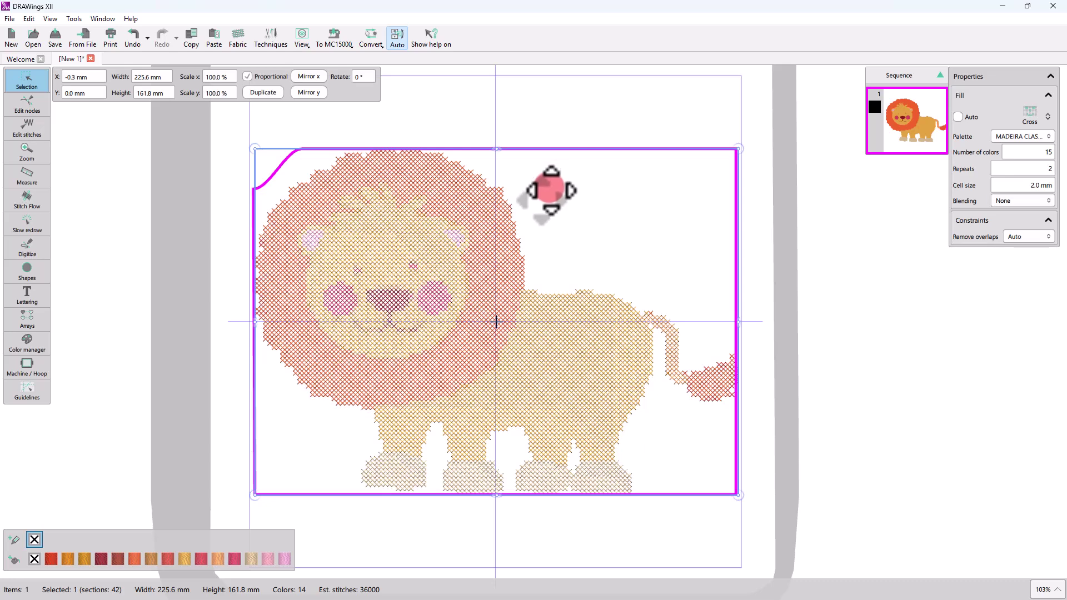
Convert the lion image's transparency to a clipping region
click(207, 205)
click(305, 204)
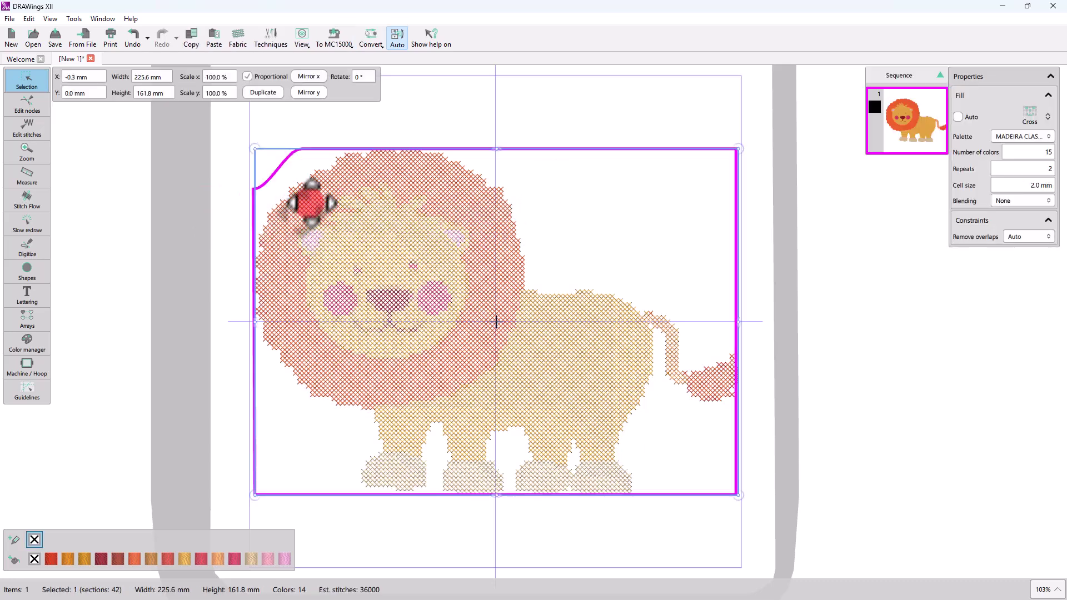
click(372, 43)
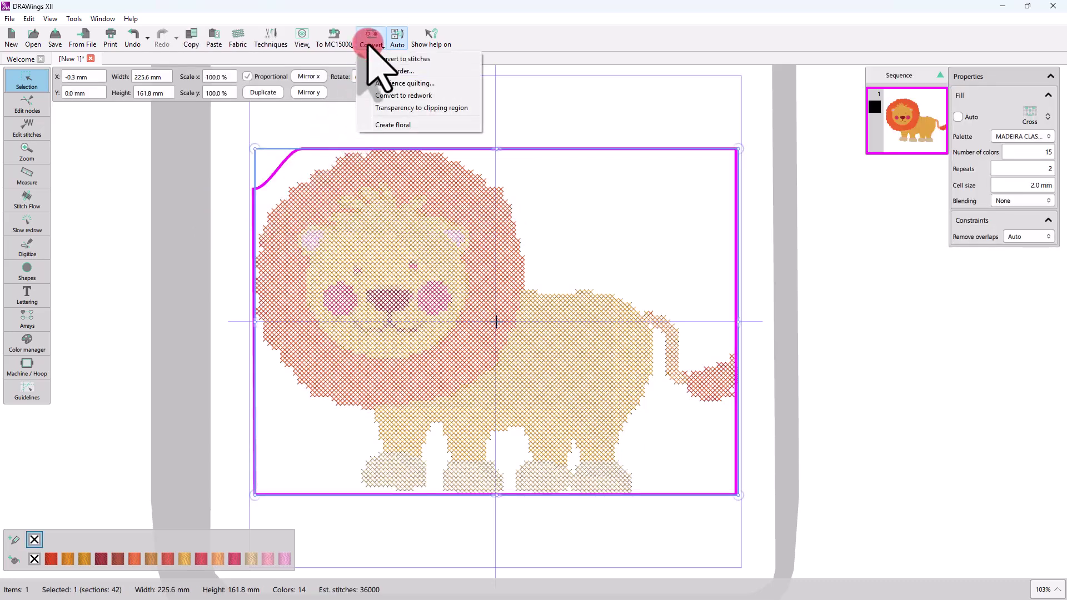
click(375, 109)
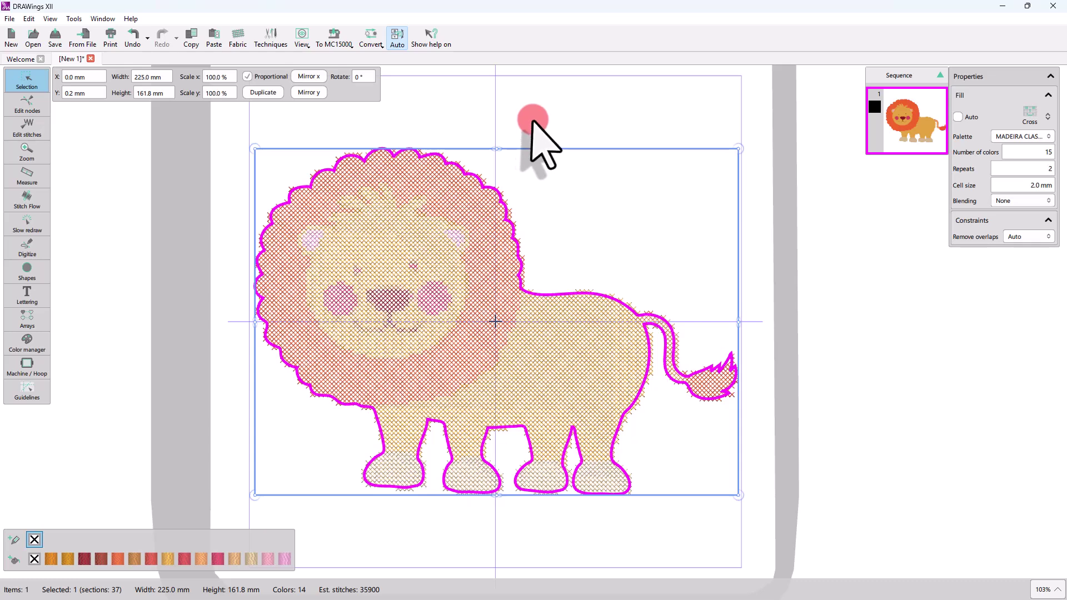
Show the nodes of the lion's clipping outline for inspection, leaving the lion deselected
click(533, 120)
click(479, 237)
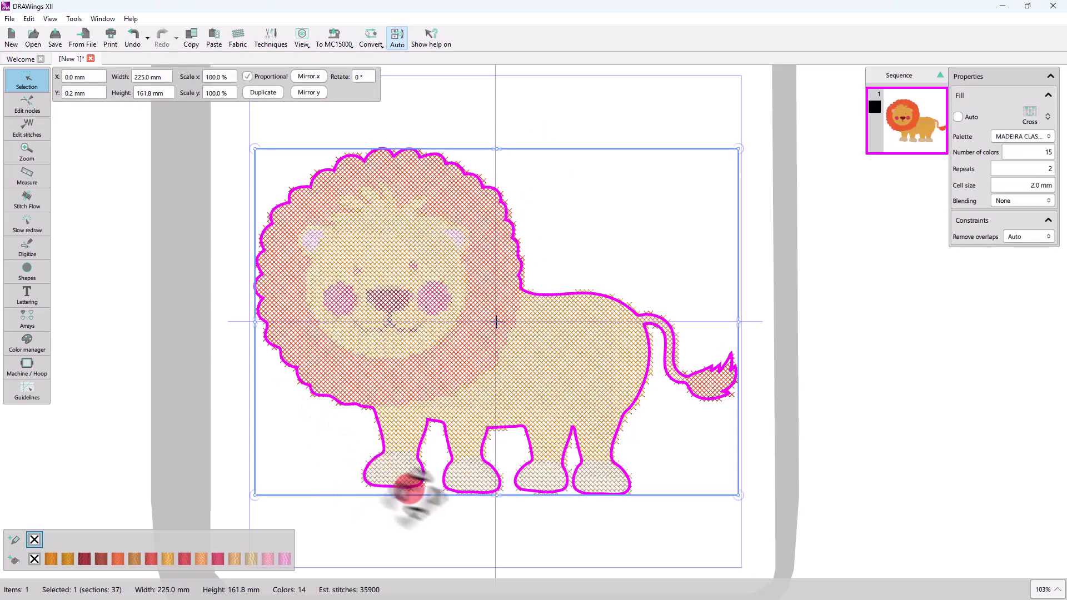
click(26, 104)
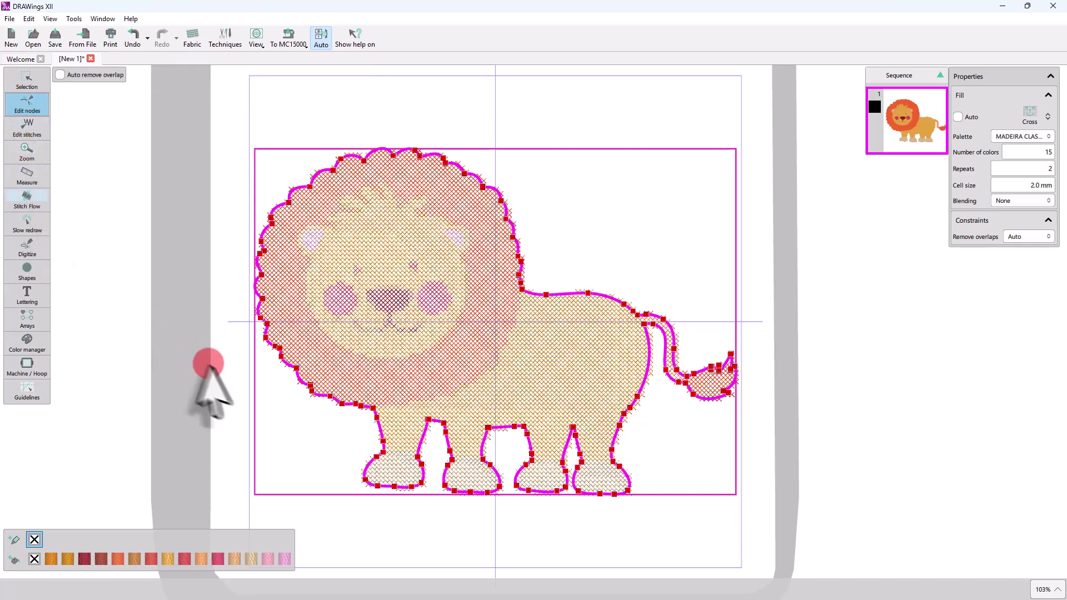
click(281, 441)
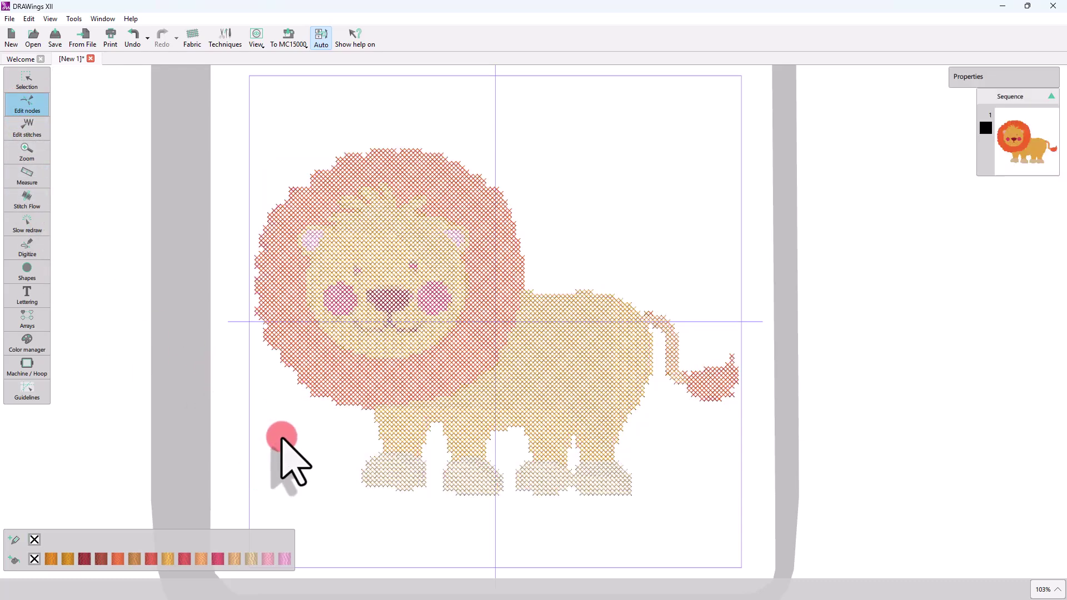